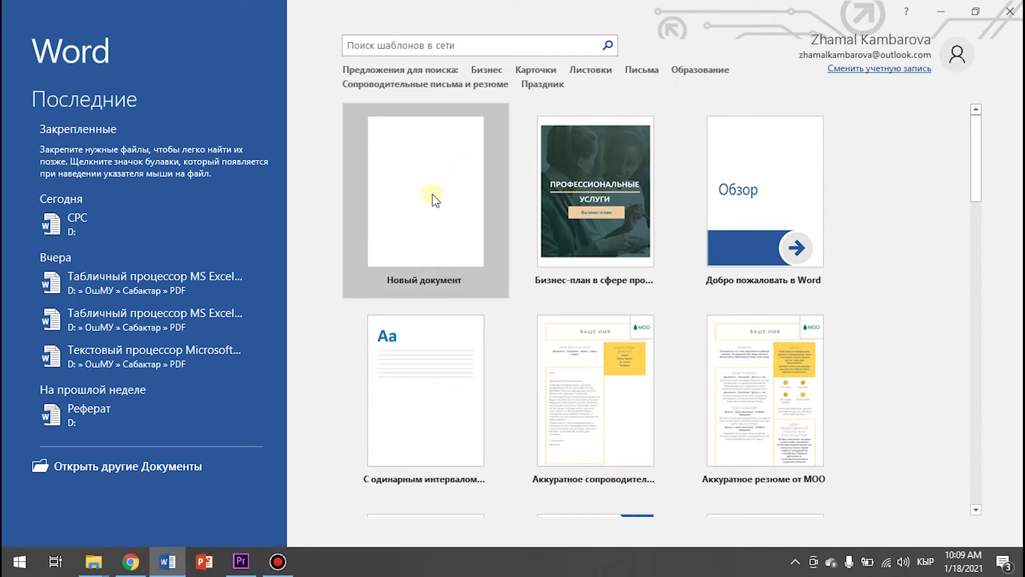
Create a new blank document, Документ1, from the Word start screen
{"action": "left_click", "coordinate": [423, 209]}
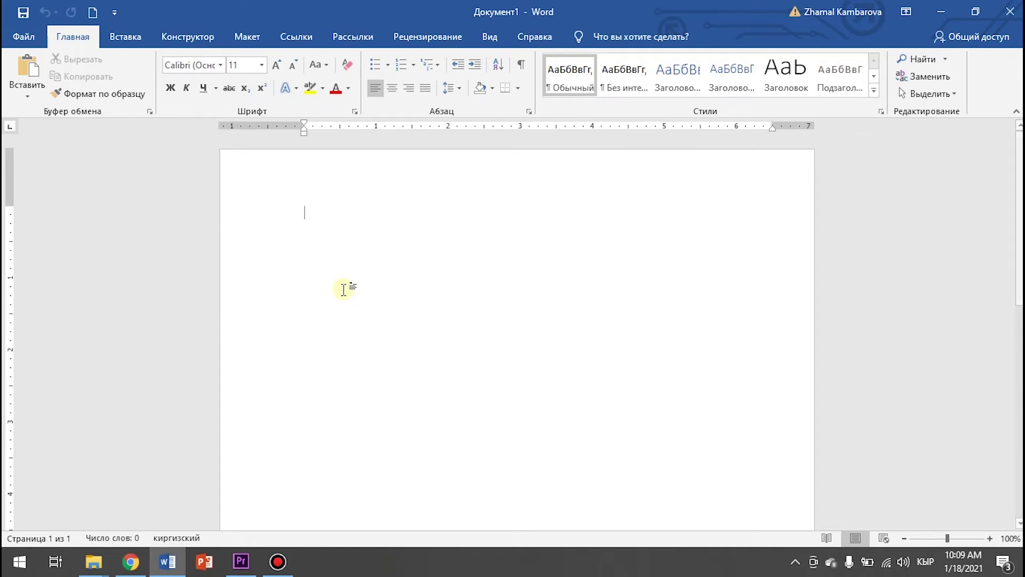
Apply the last custom margins: 0.79" top and bottom, 1.05" left, 0.59" right
{"action": "left_click", "coordinate": [247, 37]}
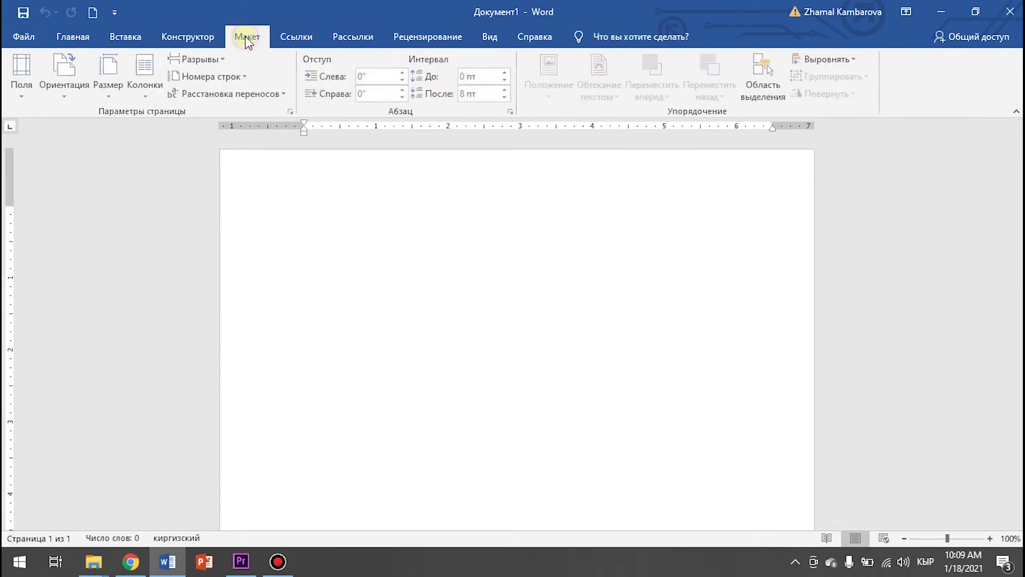
{"action": "left_click", "coordinate": [27, 91]}
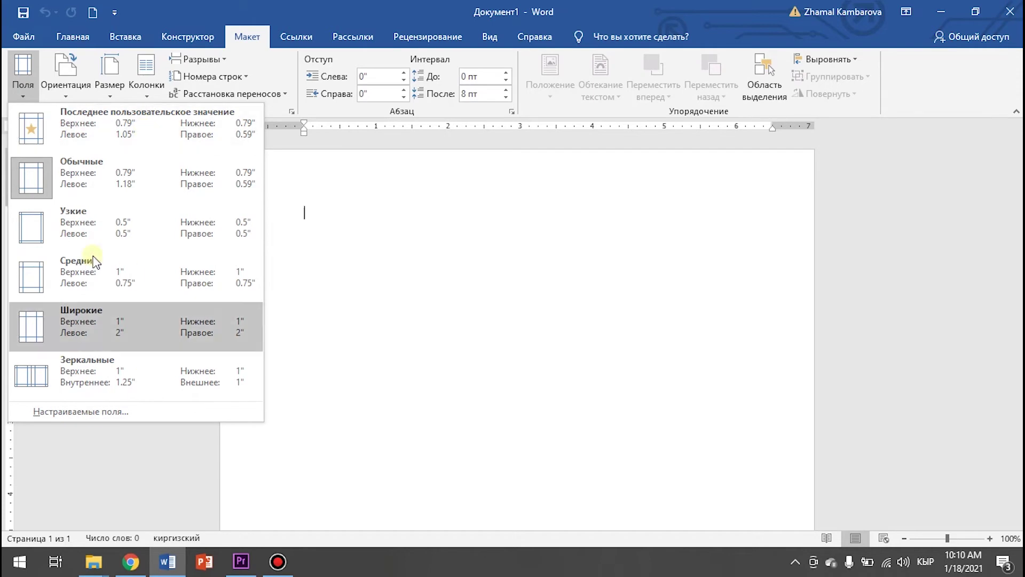
{"action": "left_click", "coordinate": [92, 412]}
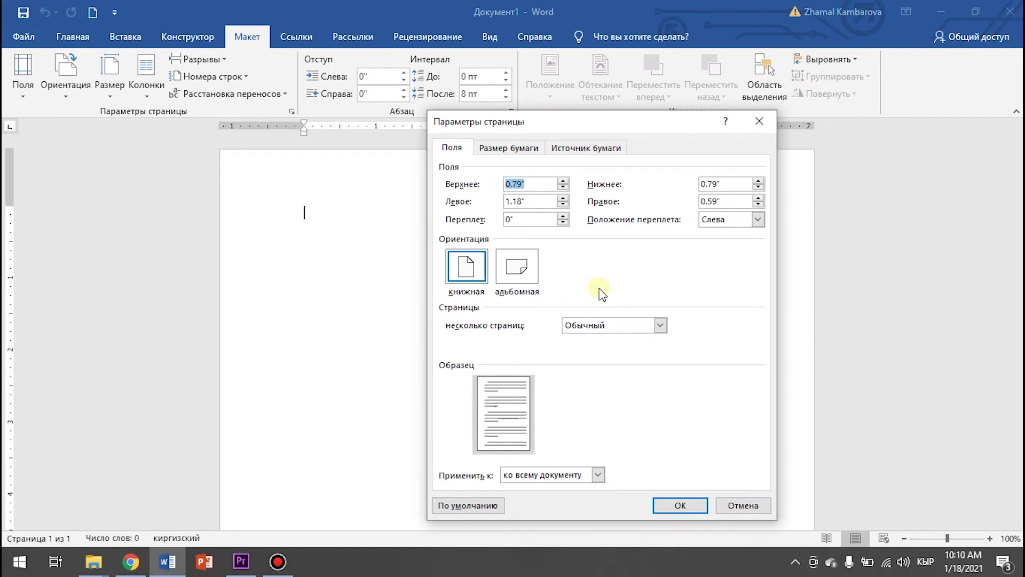
{"action": "left_click", "coordinate": [745, 506]}
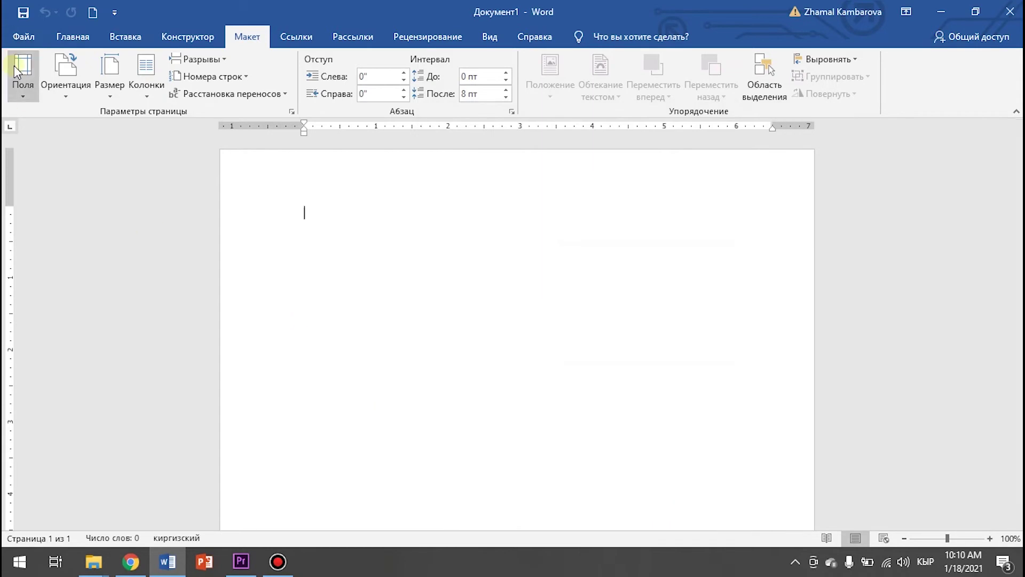
{"action": "left_click", "coordinate": [23, 74]}
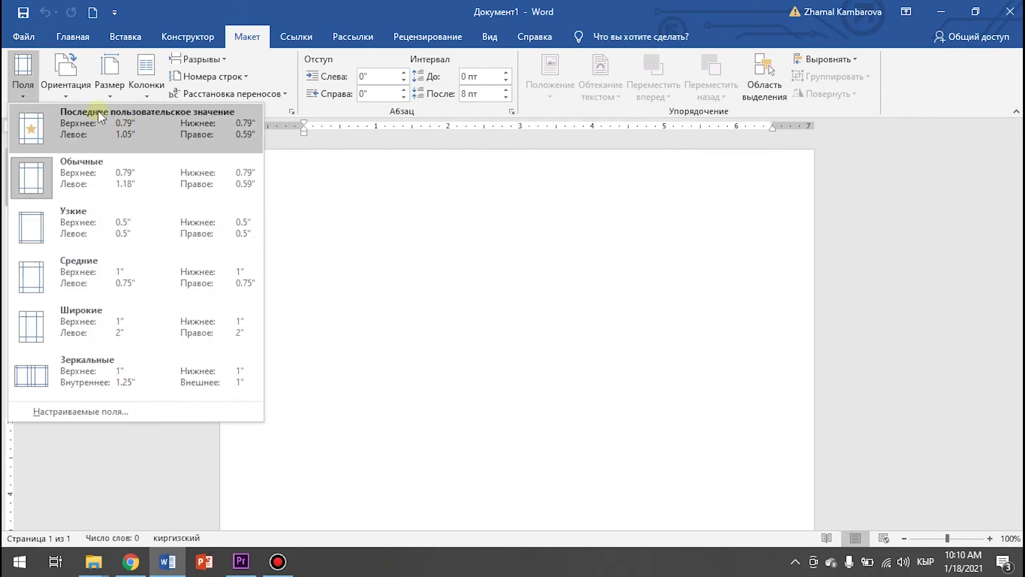
{"action": "left_click", "coordinate": [104, 130]}
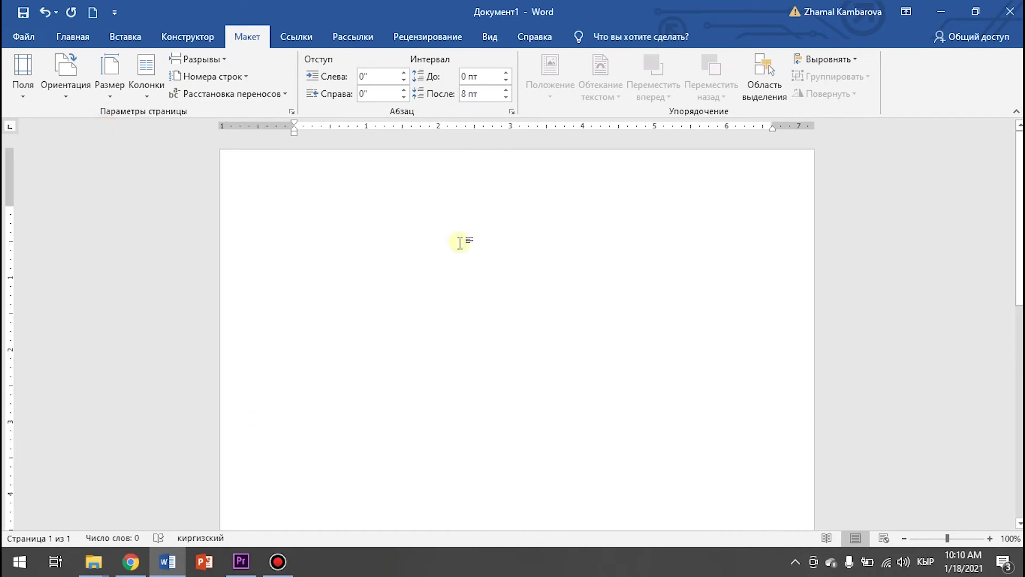
Set the font to Times New Roman, size 12
{"action": "mouse_move", "coordinate": [354, 242]}
{"action": "left_click", "coordinate": [72, 36]}
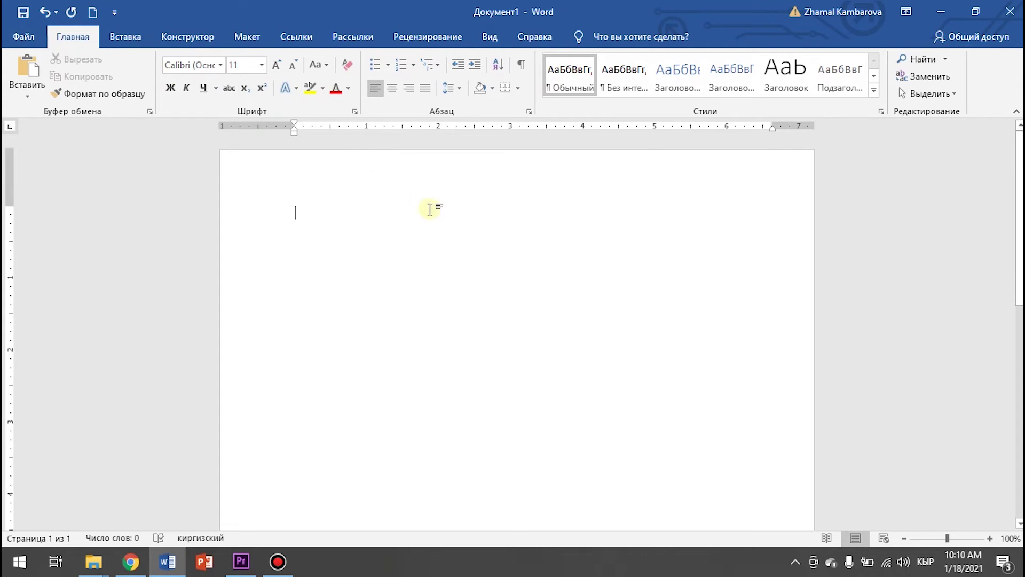
{"action": "left_click", "coordinate": [220, 65]}
{"action": "left_click", "coordinate": [252, 158]}
{"action": "left_click", "coordinate": [262, 65]}
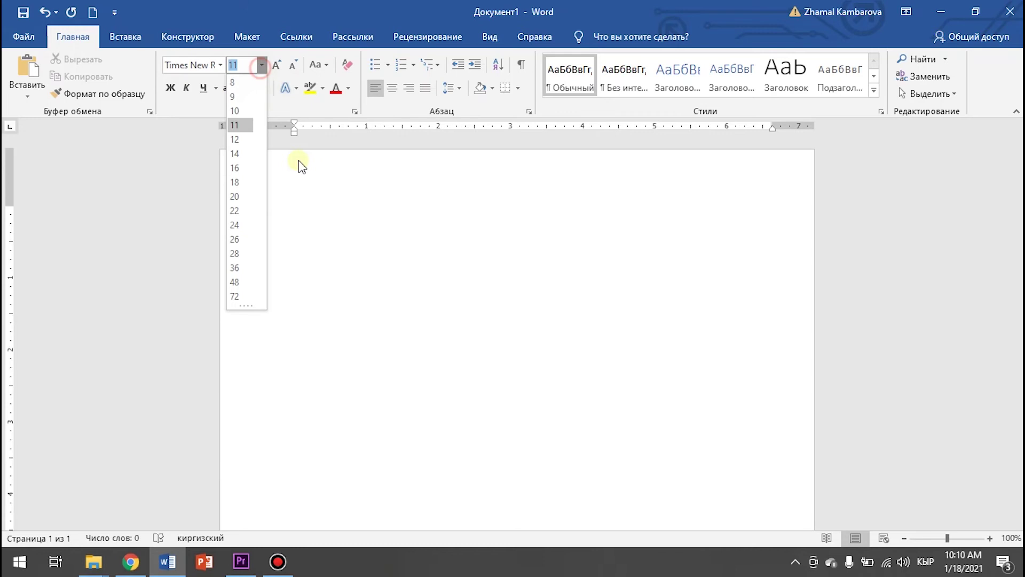
{"action": "left_click", "coordinate": [247, 142]}
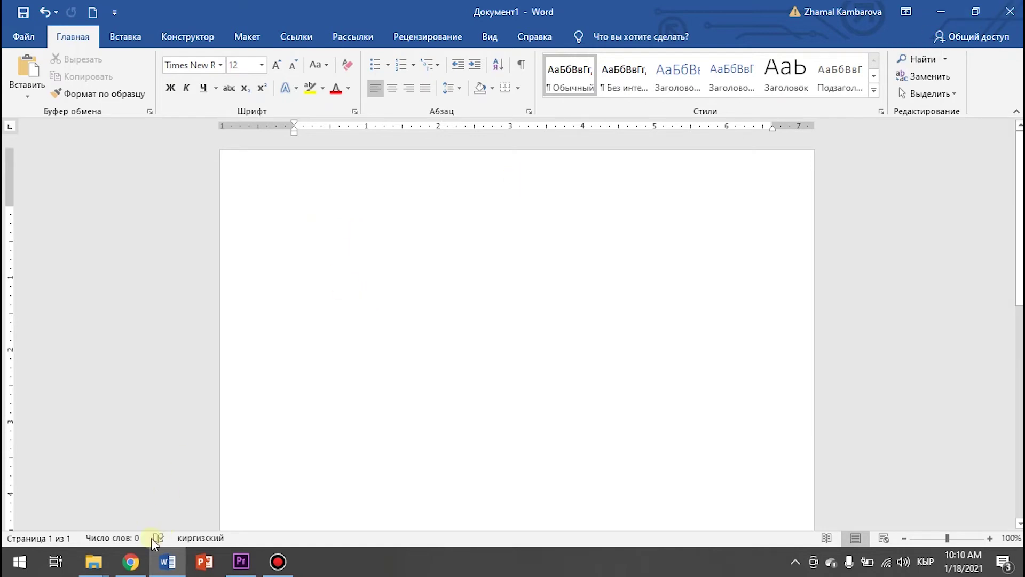
Restore the Word window to a smaller size and position it over the Wikipedia article
{"action": "left_click", "coordinate": [128, 558]}
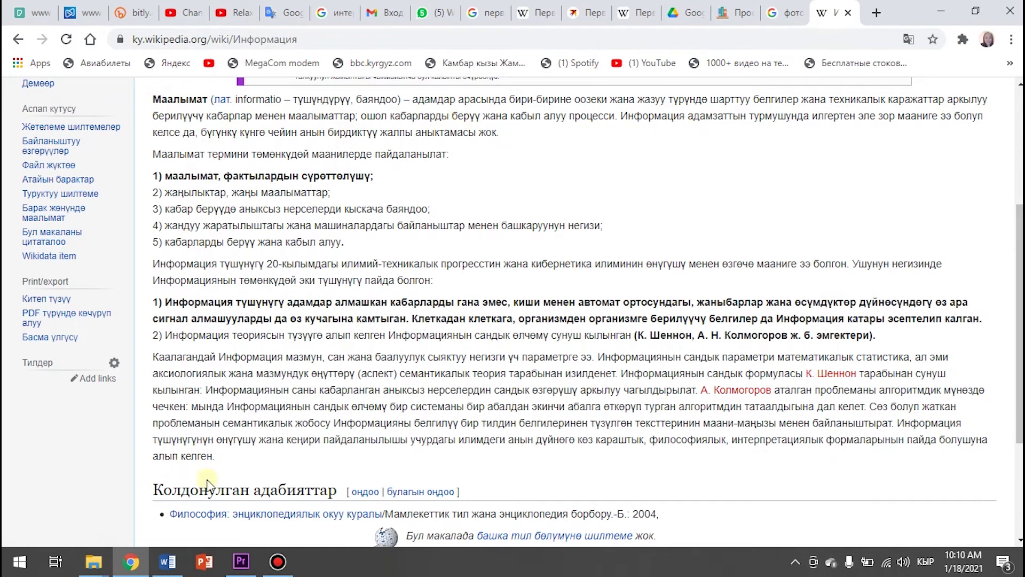
{"action": "left_click", "coordinate": [167, 560]}
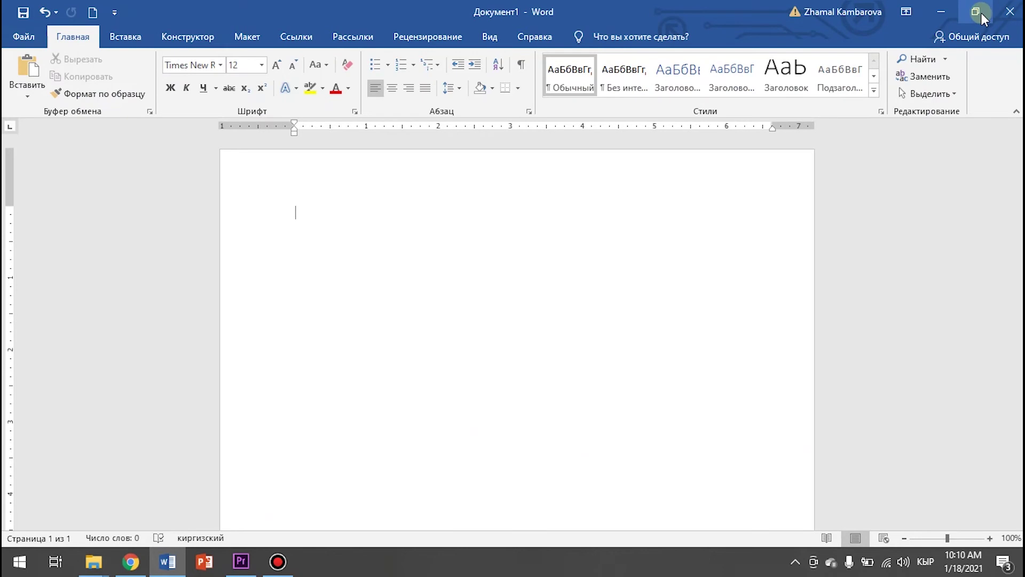
{"action": "left_click", "coordinate": [981, 13]}
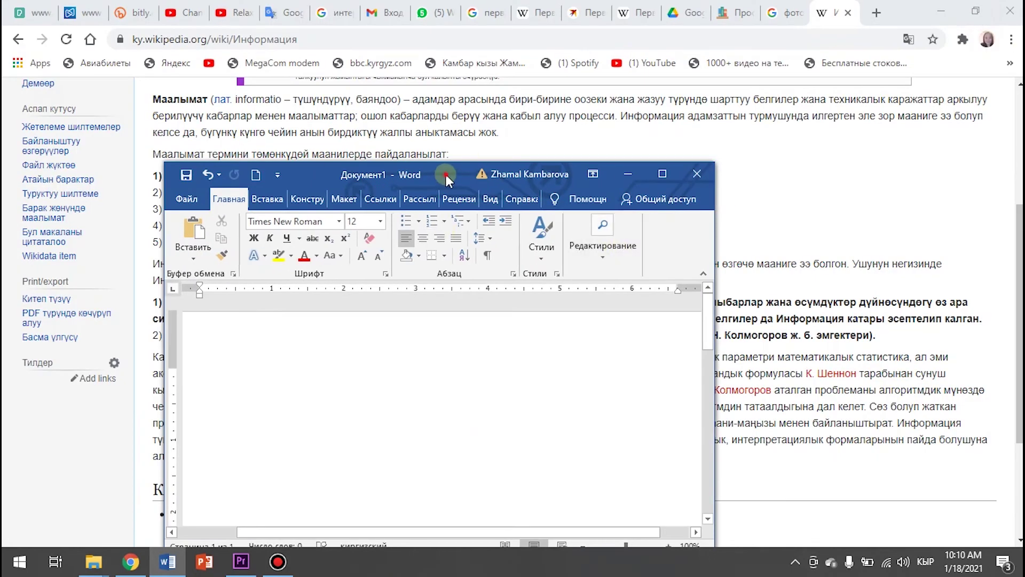
{"action": "left_click_drag", "start_coordinate": [445, 177], "coordinate": [454, 193]}
Type 'Маалымат (лат.', fix the doubled м, and switch the keyboard to English
{"action": "type", "text": "мм"}
{"action": "key", "text": "BackSpace"}
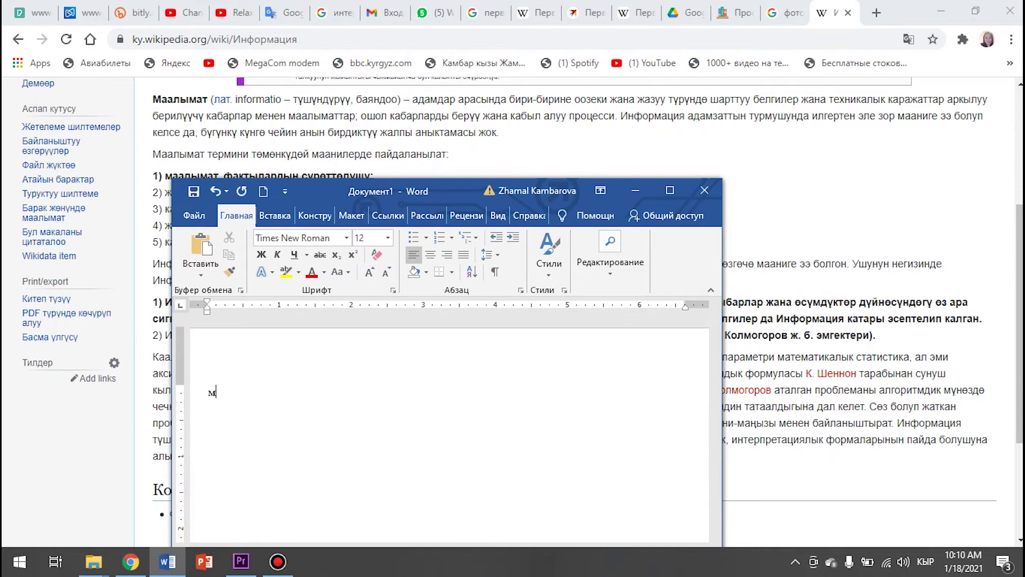
{"action": "type", "text": "аалымат"}
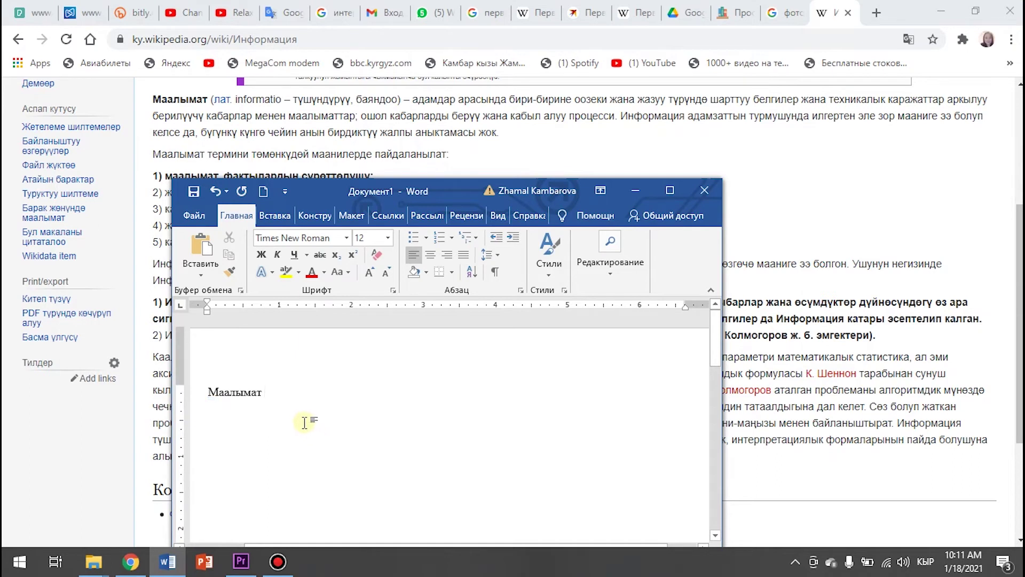
{"action": "type", "text": "("}
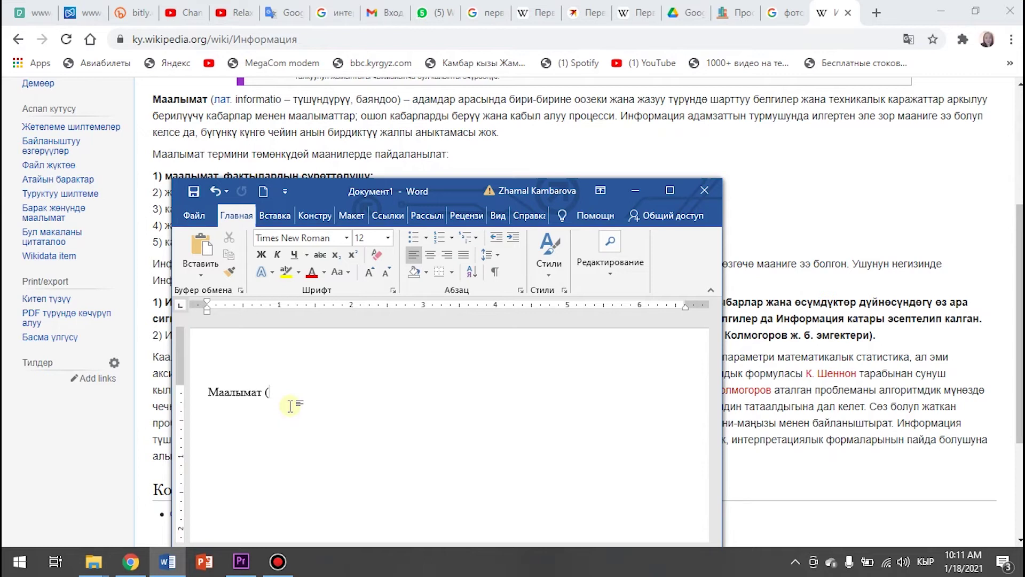
{"action": "type", "text": "лат"}
{"action": "type", "text": "ю"}
{"action": "key", "text": "alt+shift"}
Type 'Informatio', switch back to Kyrgyz, and add 'түшүндүрүү, баяндоо)'
{"action": "type", "text": "in"}
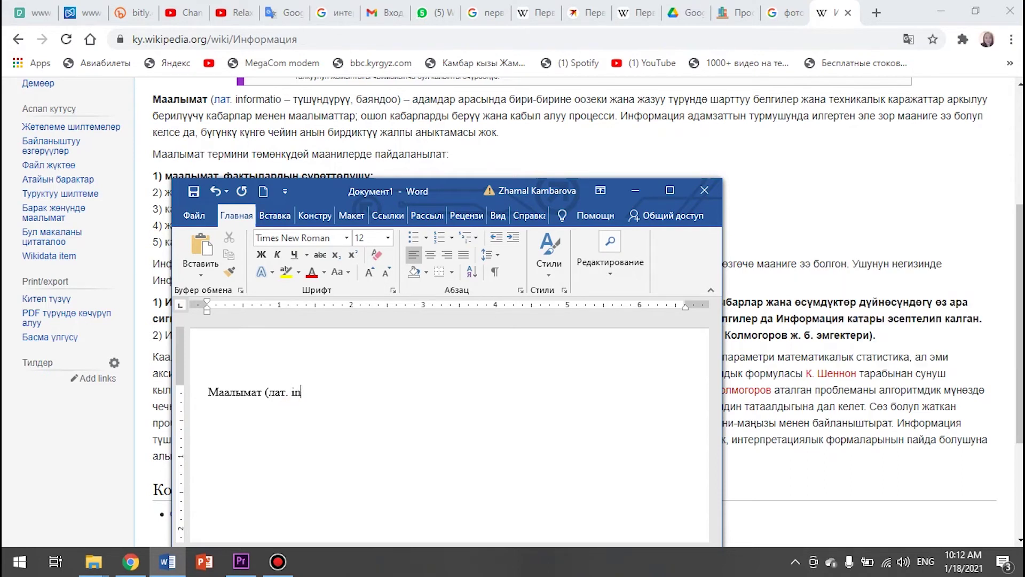
{"action": "type", "text": "formatio"}
{"action": "key", "text": "super+space"}
{"action": "type", "text": "түшүндүрүү"}
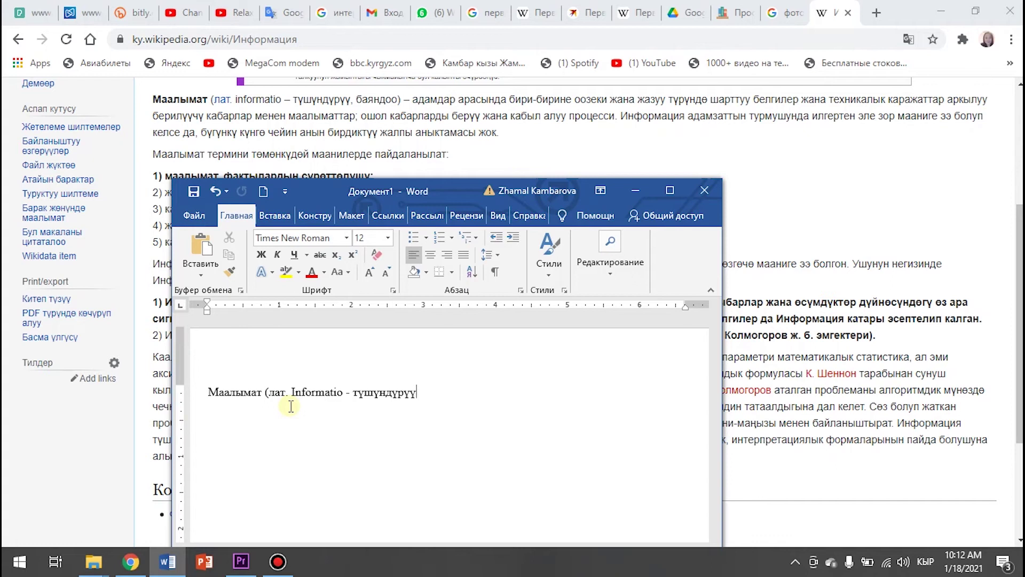
{"action": "type", "text": ","}
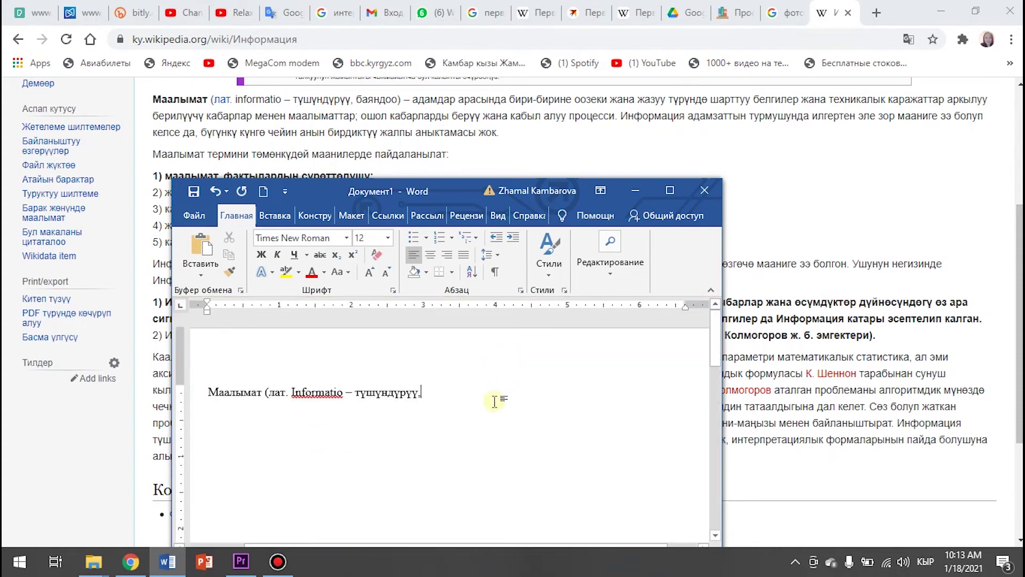
{"action": "type", "text": " баяндоо"}
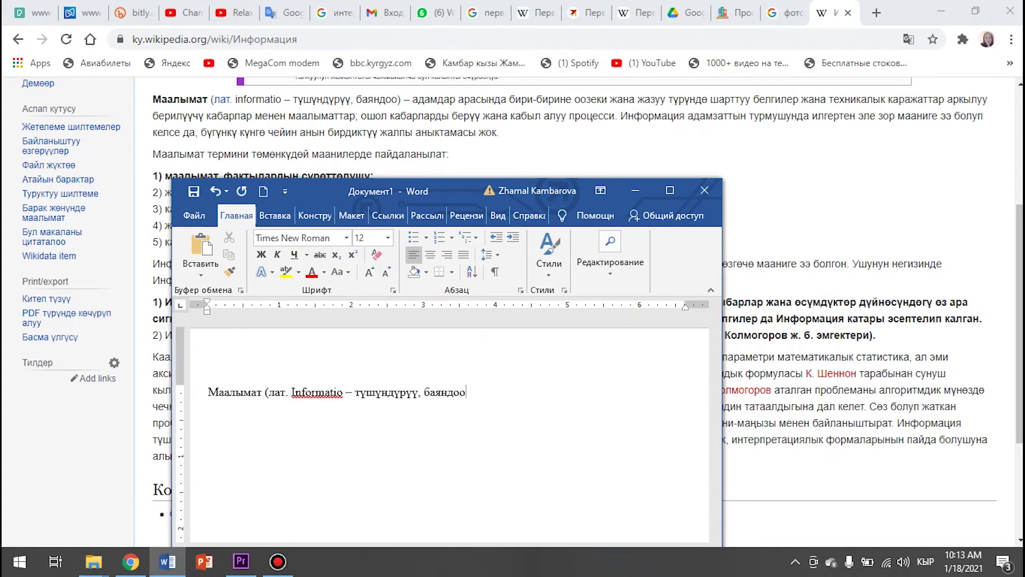
{"action": "type", "text": ") -"}
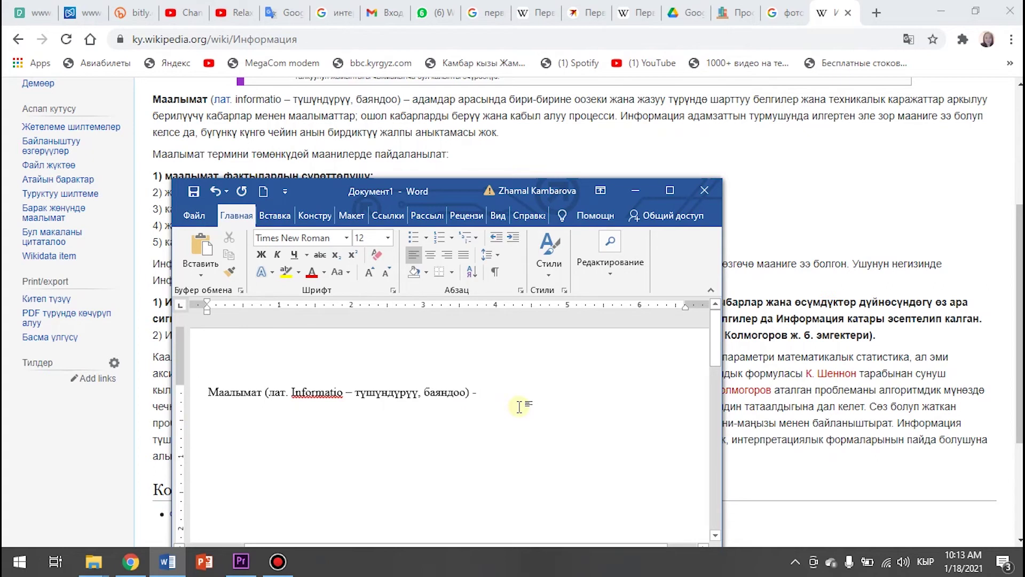
Type 'адамдар арасында бири-бирине оозеки', correcting the typos along the way
{"action": "type", "text": "ара"}
{"action": "key", "text": "BackSpace"}
{"action": "key", "text": "BackSpace"}
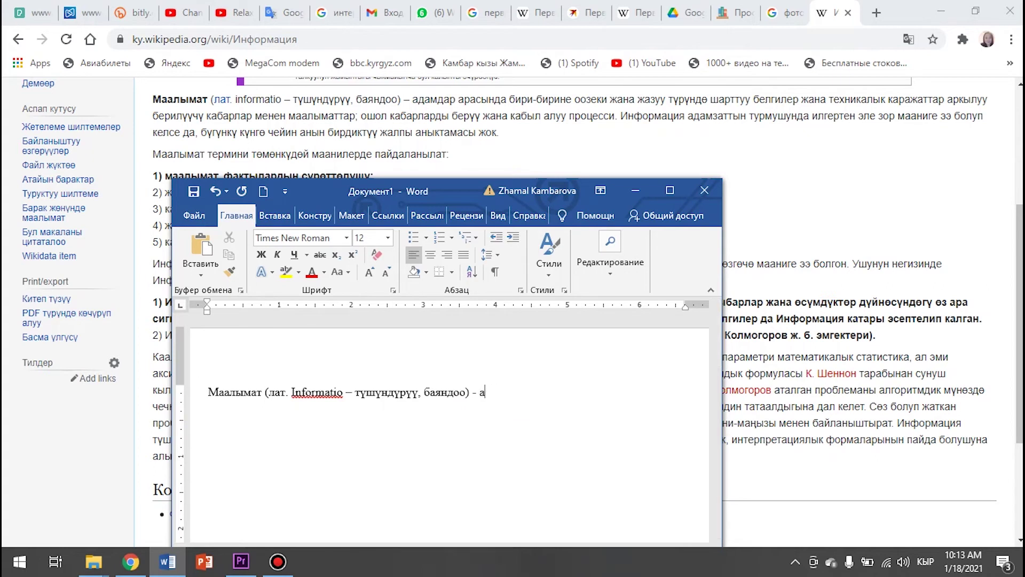
{"action": "type", "text": "дамдар"}
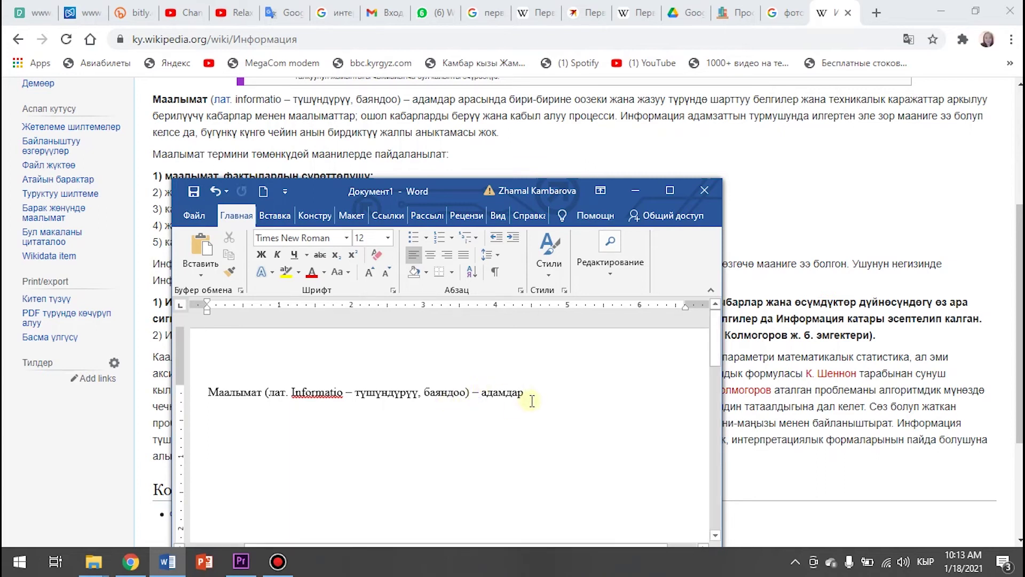
{"action": "type", "text": "арасында "}
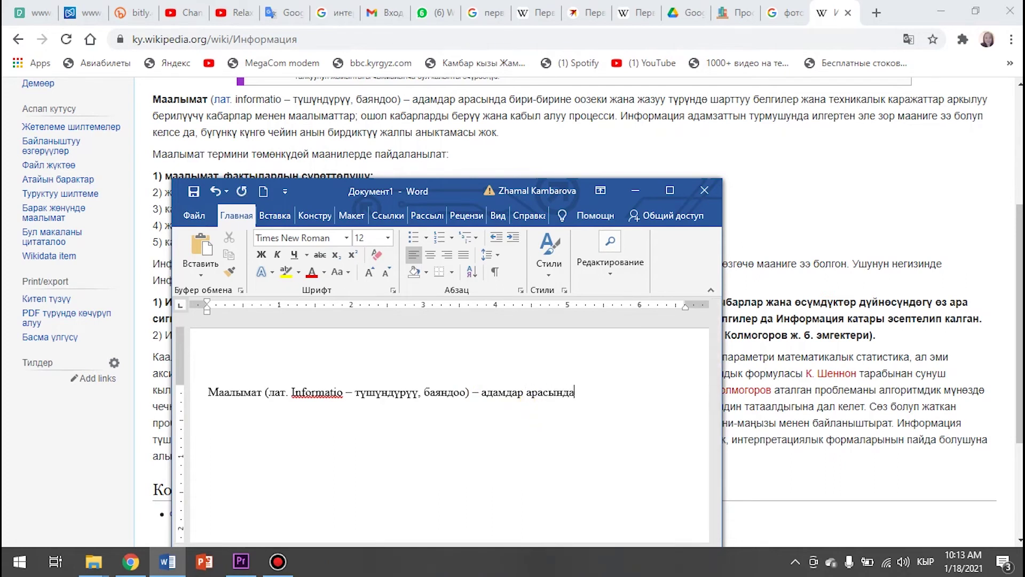
{"action": "type", "text": "бири"}
{"action": "type", "text": "бирине оохзек"}
{"action": "key", "text": "BackSpace"}
{"action": "key", "text": "BackSpace"}
{"action": "key", "text": "BackSpace"}
{"action": "key", "text": "BackSpace"}
{"action": "type", "text": "зеки"}
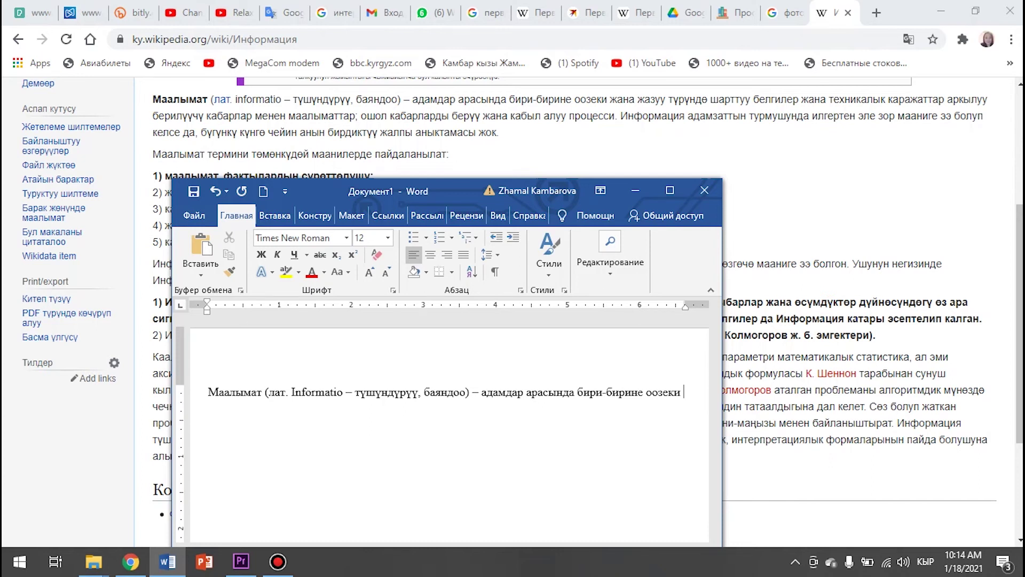
Continue the sentence from 'жана жазуу түрүндө' through 'кабыл алуу процесси.'
{"action": "type", "text": "жана"}
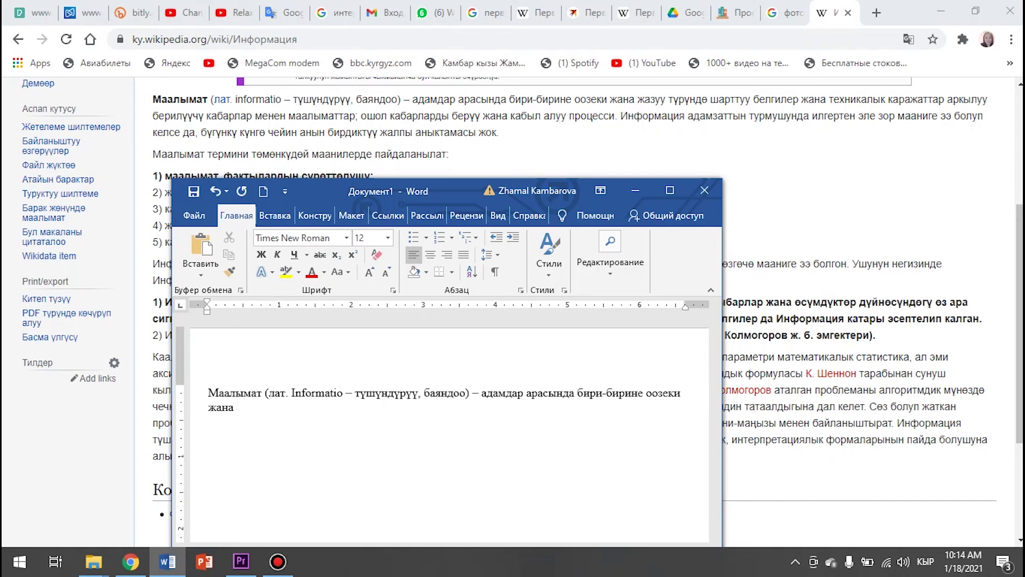
{"action": "type", "text": " жазуу "}
{"action": "type", "text": "ту"}
{"action": "type", "text": "рүндө"}
{"action": "type", "text": "шарттуу "}
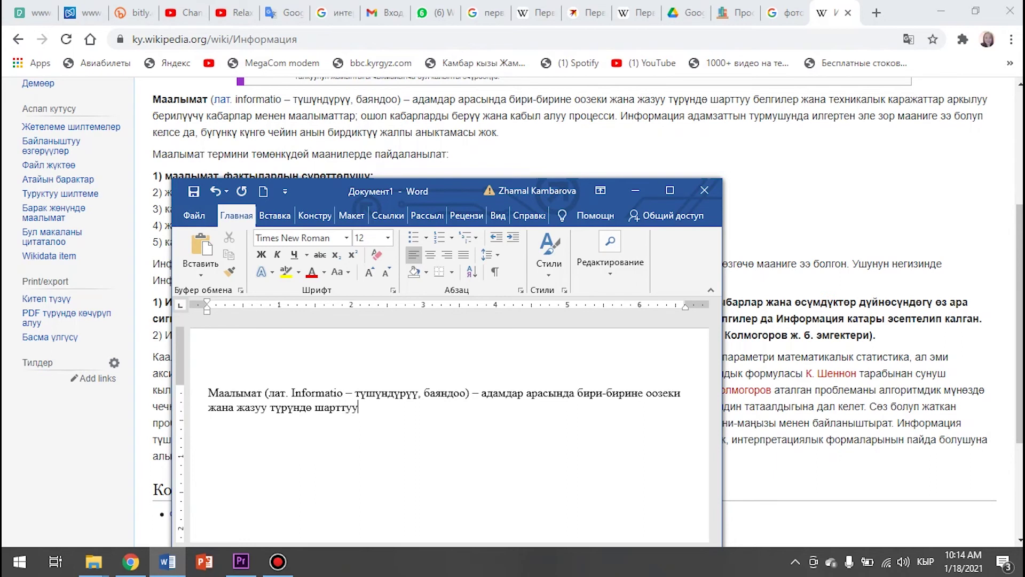
{"action": "type", "text": "белгилер "}
{"action": "type", "text": "жана техникалык "}
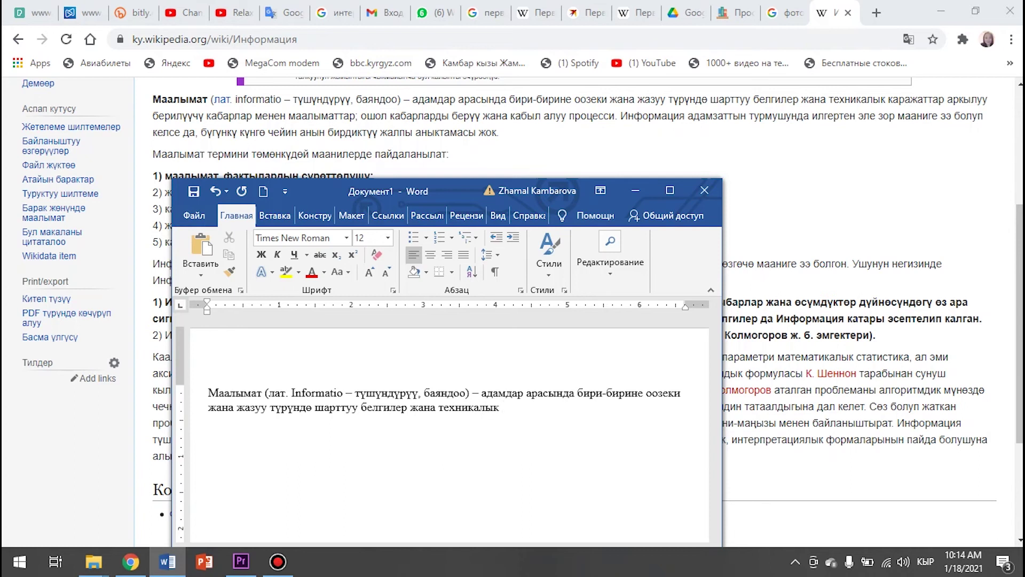
{"action": "type", "text": "каражаттар аркылуу "}
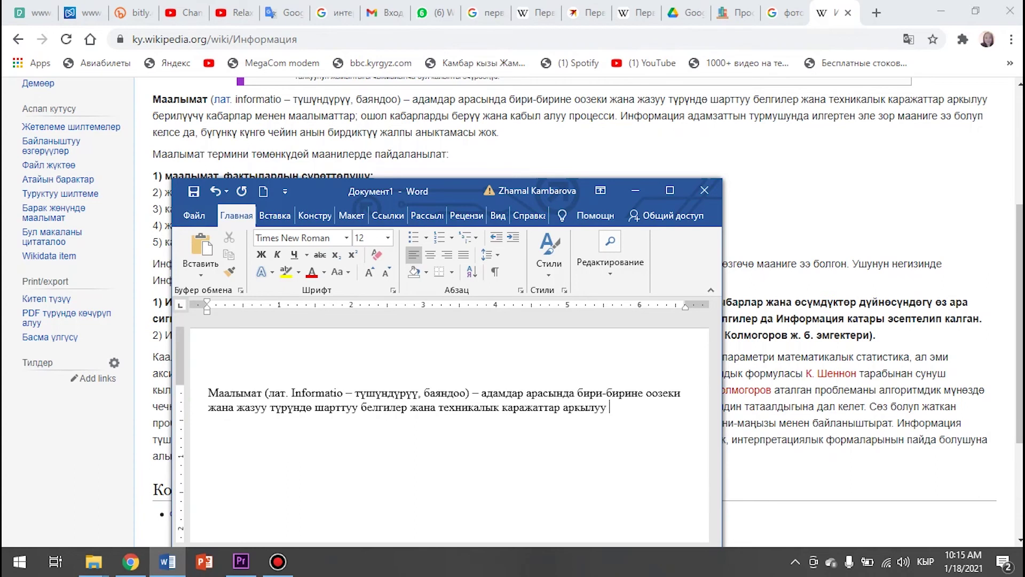
{"action": "type", "text": "берилүүчү кабарлар "}
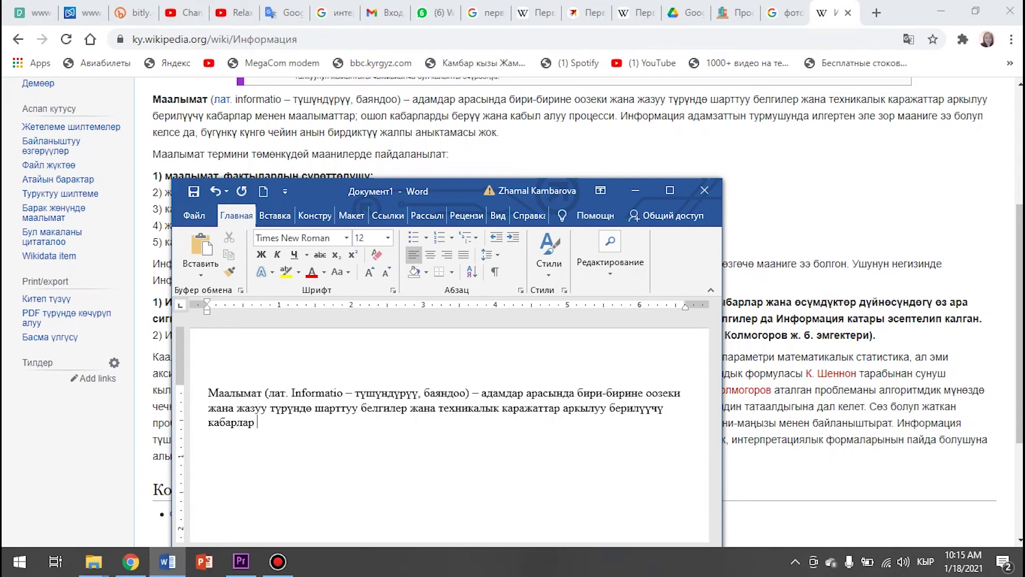
{"action": "type", "text": "менен маалыматтар"}
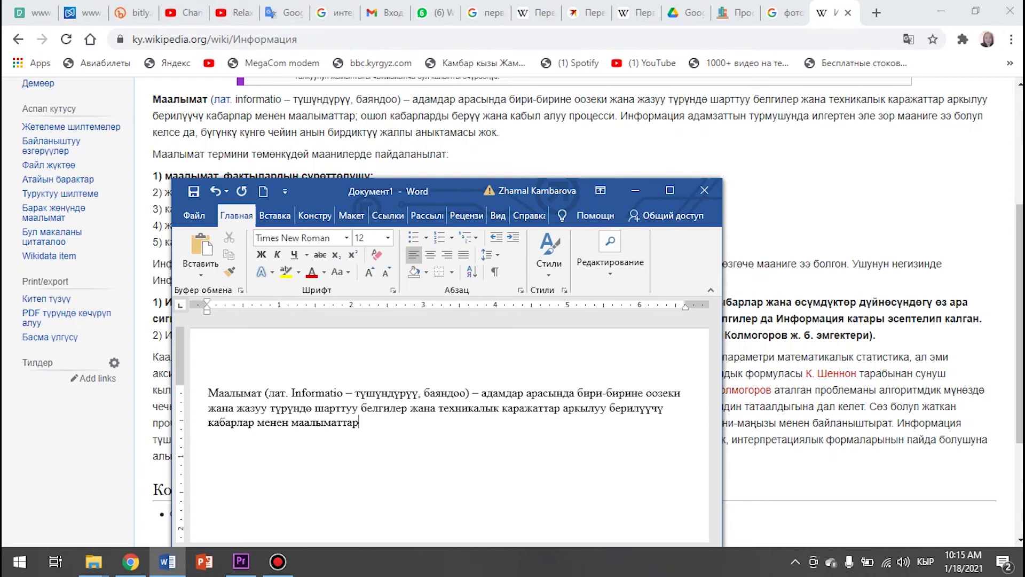
{"action": "type", "text": ";"}
{"action": "type", "text": " ошол кабарлард"}
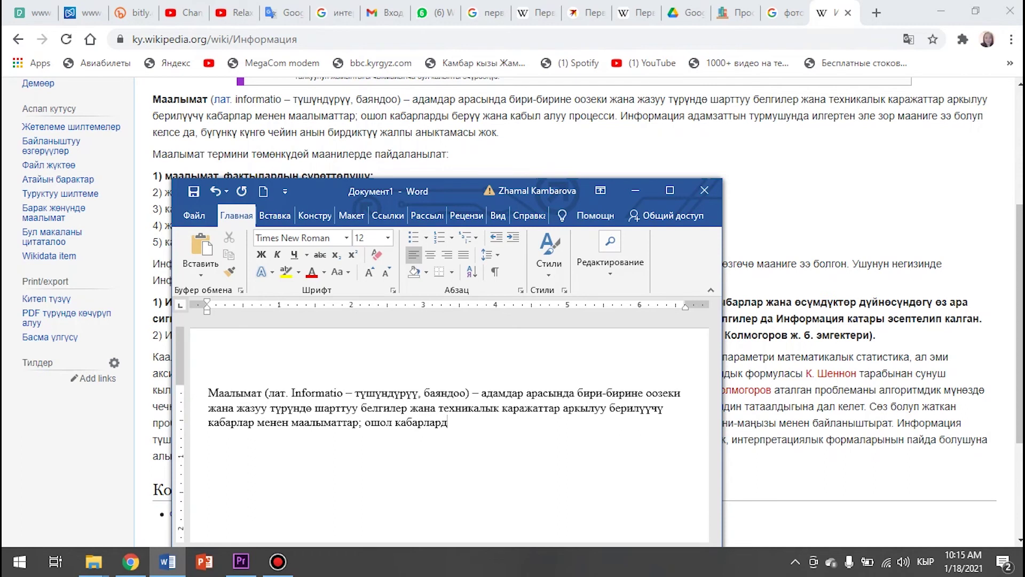
{"action": "type", "text": "ы "}
{"action": "type", "text": "берүү жана кабыл алуу процесси"}
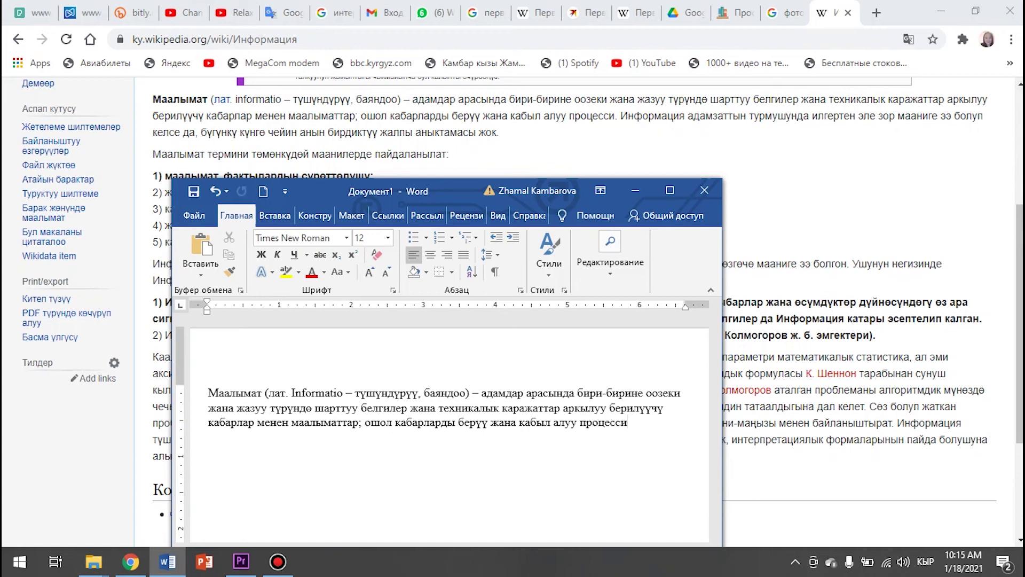
{"action": "type", "text": "."}
{"action": "type", "text": "информа"}
{"action": "key", "text": "BackSpace"}
{"action": "key", "text": "BackSpace"}
{"action": "key", "text": "BackSpace"}
Finish the word 'Информация' and break it onto a new line
{"action": "type", "text": "рмация"}
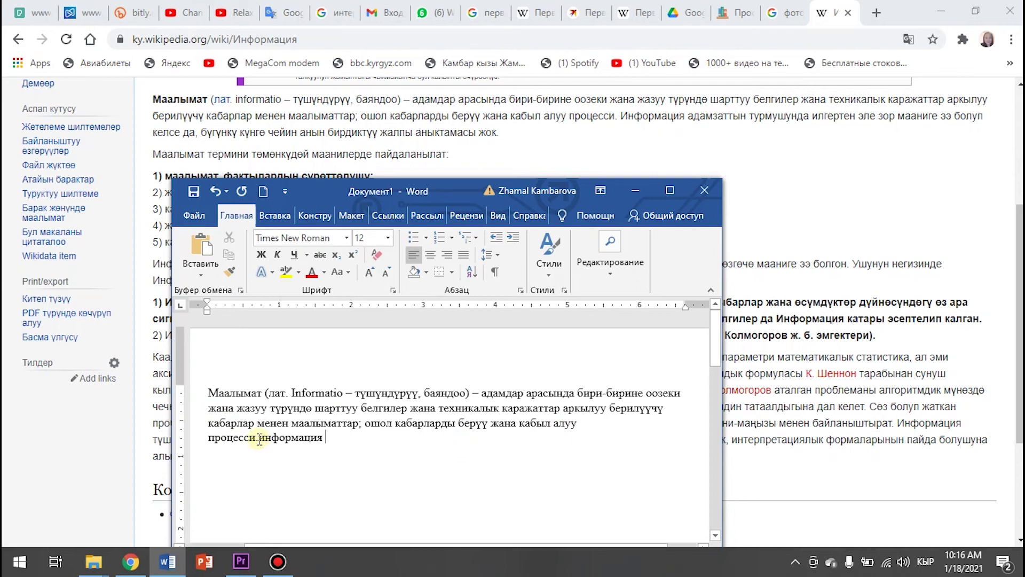
{"action": "left_click", "coordinate": [261, 441]}
{"action": "key", "text": "Return"}
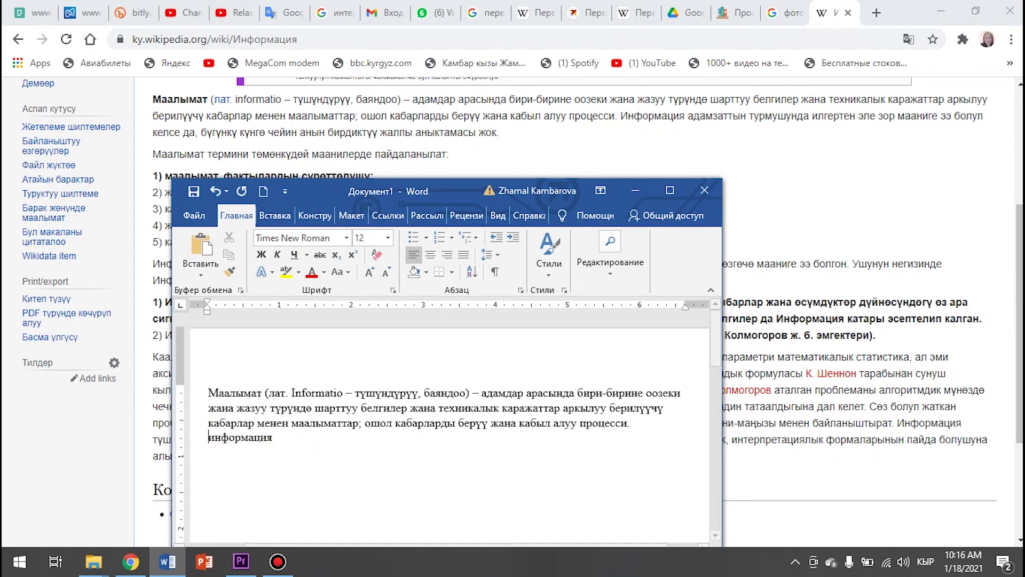
{"action": "left_click", "coordinate": [273, 439]}
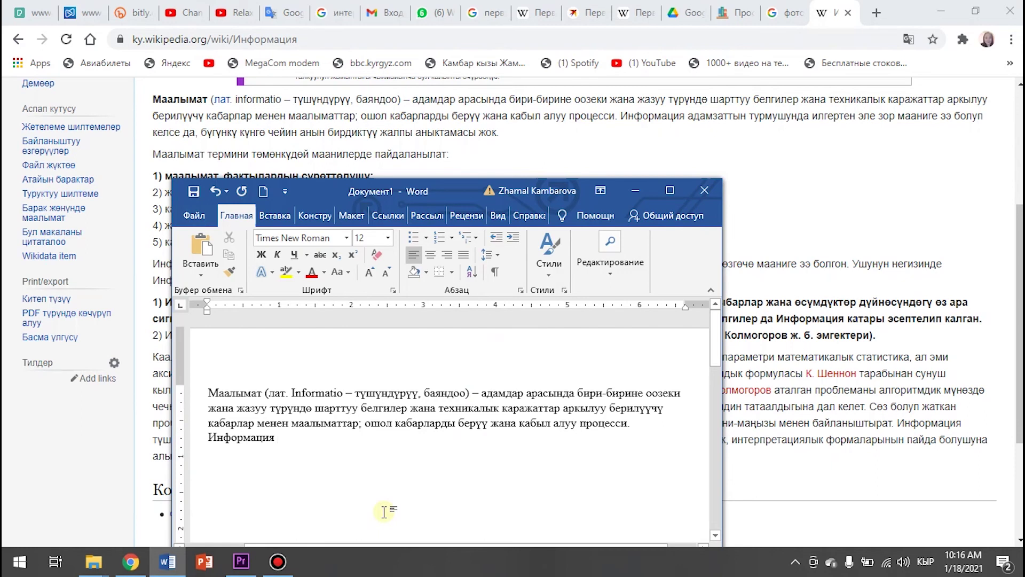
Type the final sentence, ending '…анын бирдиктүү жалпы аныктамасы жок.'
{"action": "type", "text": " ад"}
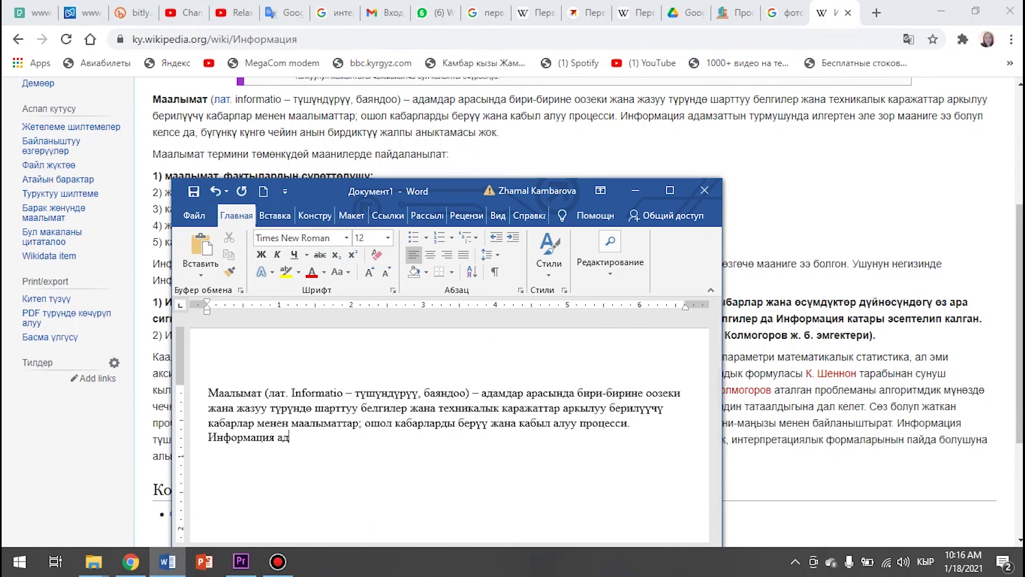
{"action": "type", "text": "амзаттын турмушунда илгер е"}
{"action": "key", "text": "BackSpace"}
{"action": "key", "text": "BackSpace"}
{"action": "key", "text": "BackSpace"}
{"action": "type", "text": "ртен эле зор мааниге ээ болуп келсе да, "}
{"action": "type", "text": "бүгүнку күнгшө чейин анын бирдиктүү жалпы аныктамасы жок."}
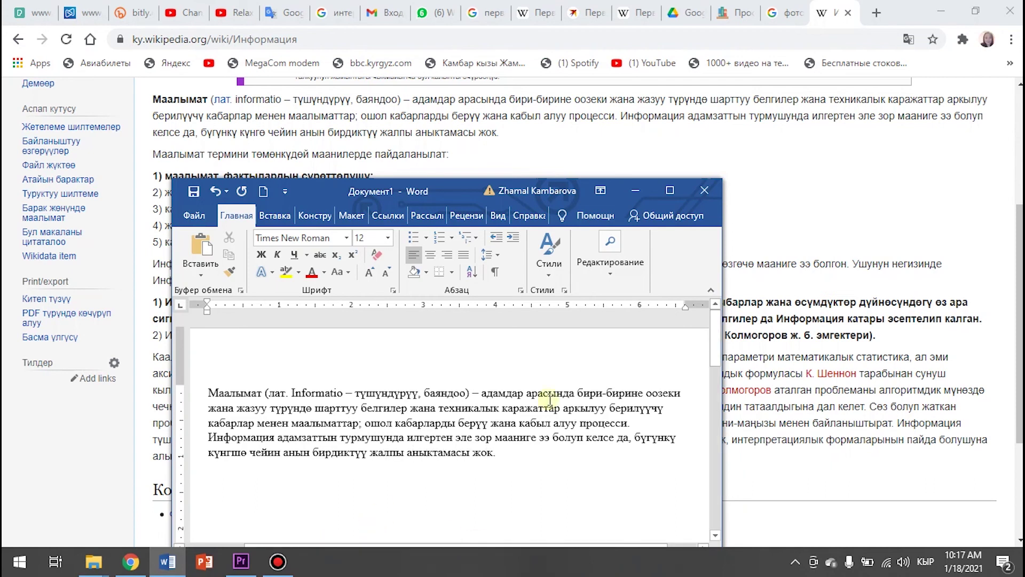
Maximize the Word window and set word hyphenation to Авто
{"action": "left_click", "coordinate": [671, 192]}
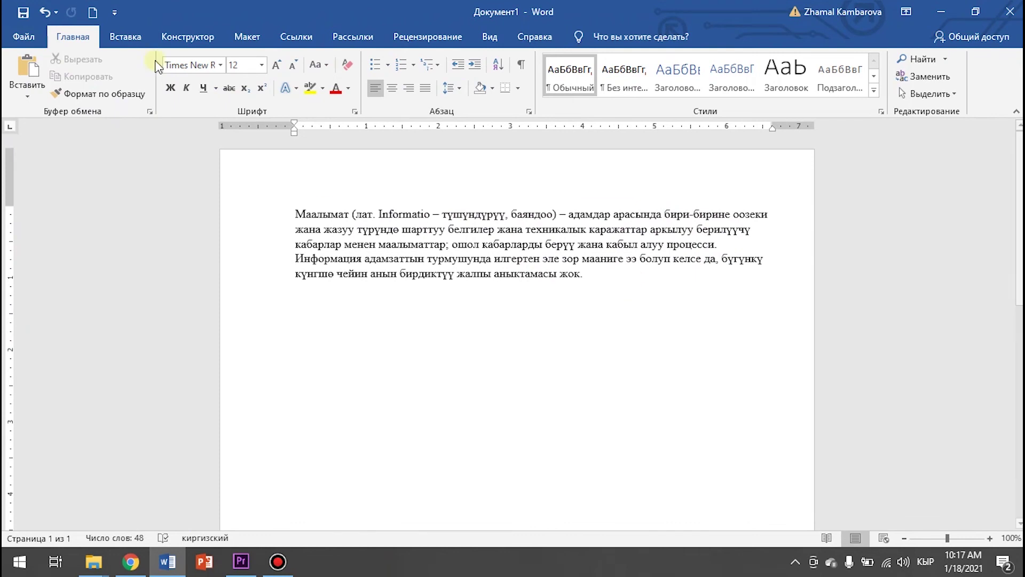
{"action": "left_click", "coordinate": [247, 41]}
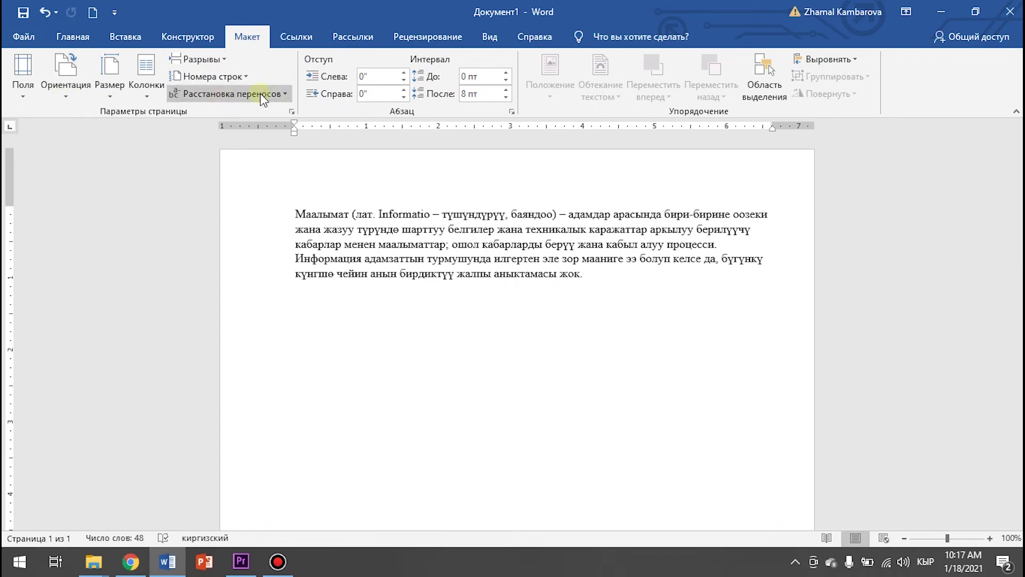
{"action": "left_click", "coordinate": [283, 96]}
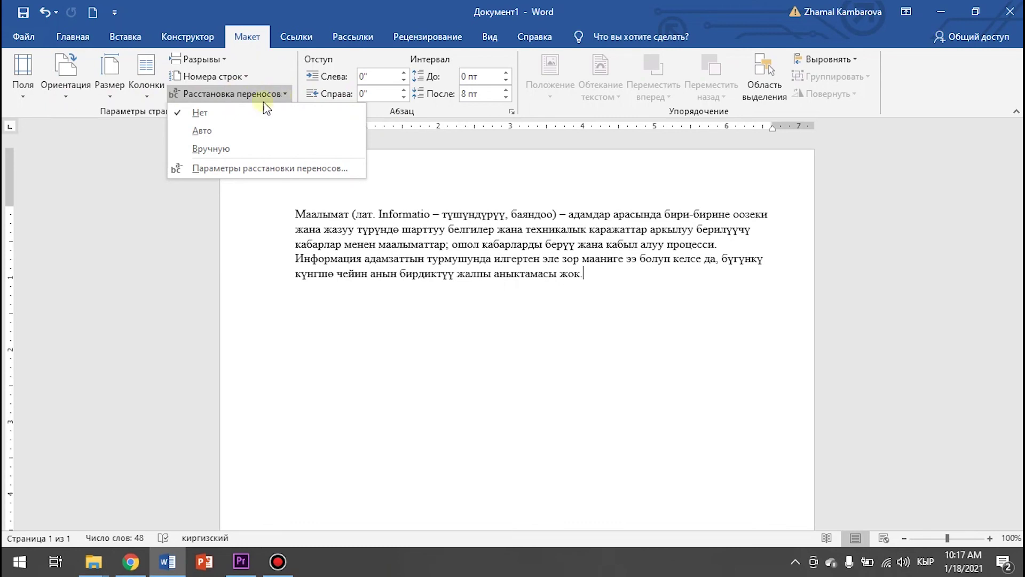
{"action": "left_click", "coordinate": [219, 134]}
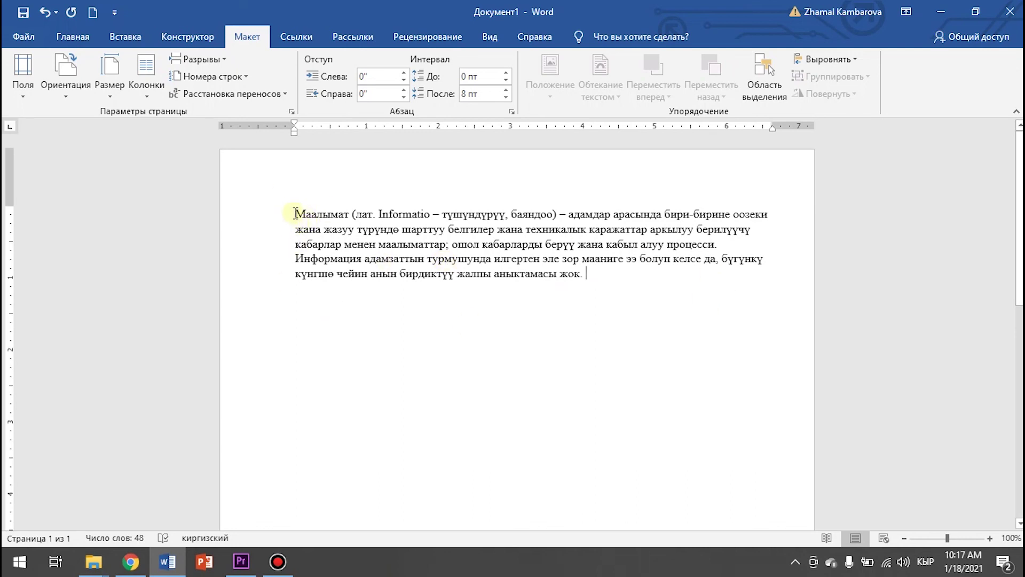
Indent the paragraph's first line with a Tab
{"action": "left_click", "coordinate": [296, 214]}
{"action": "key", "text": "Tab"}
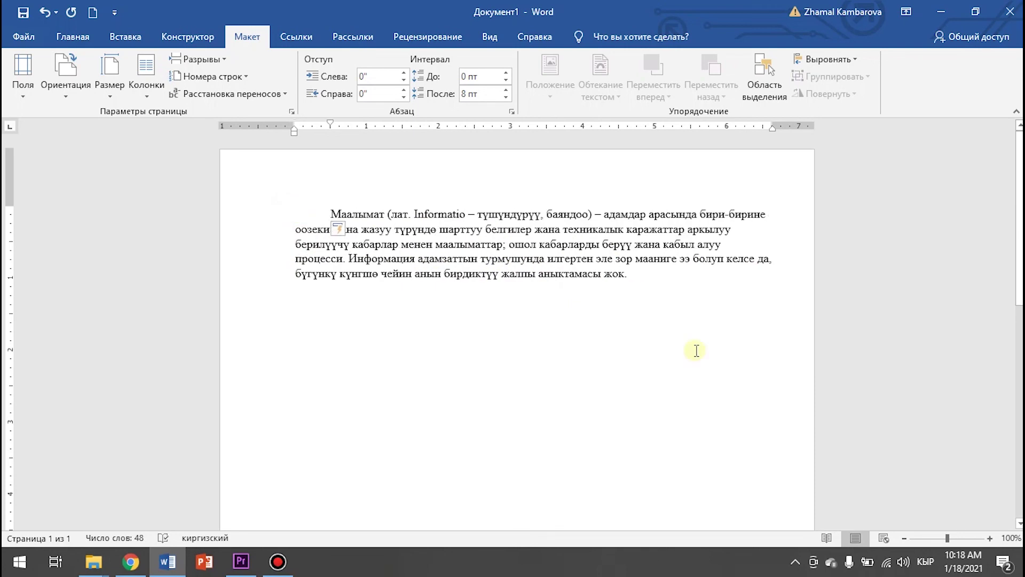
{"action": "left_click", "coordinate": [637, 278]}
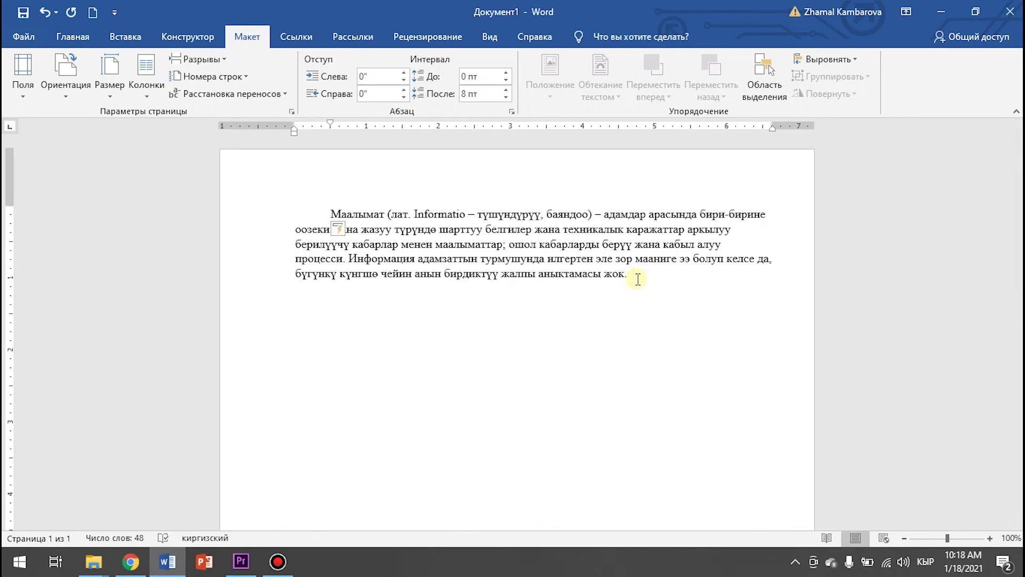
Check the word Информация, undo an accidental deletion, and return after 'жок.'
{"action": "left_click", "coordinate": [631, 276]}
{"action": "double_click", "coordinate": [352, 257]}
{"action": "left_click", "coordinate": [352, 257]}
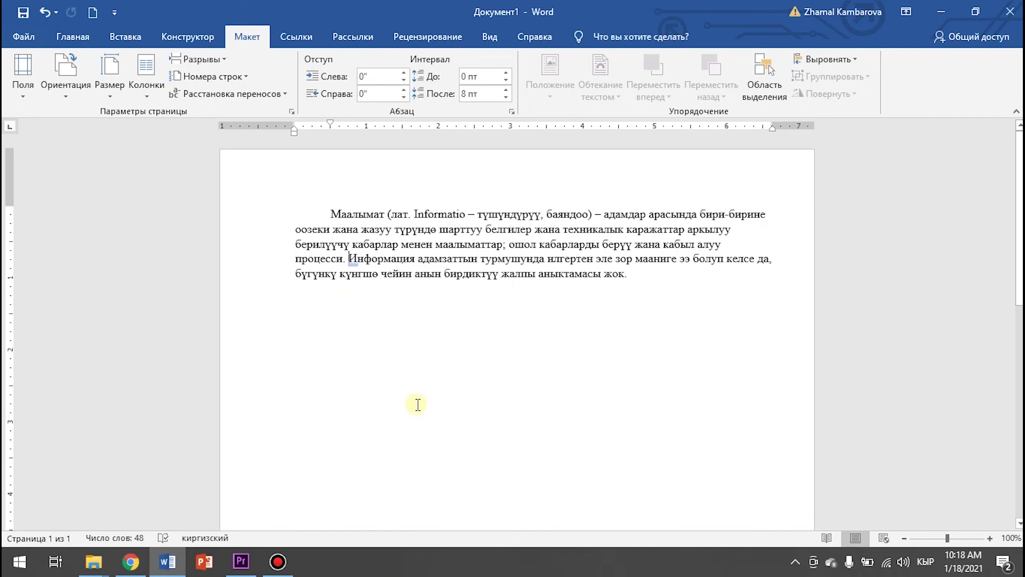
{"action": "key", "text": "Delete"}
{"action": "key", "text": "Delete"}
{"action": "key", "text": "Delete"}
{"action": "key", "text": "Delete"}
{"action": "key", "text": "Delete"}
{"action": "key", "text": "Delete"}
{"action": "key", "text": "Delete"}
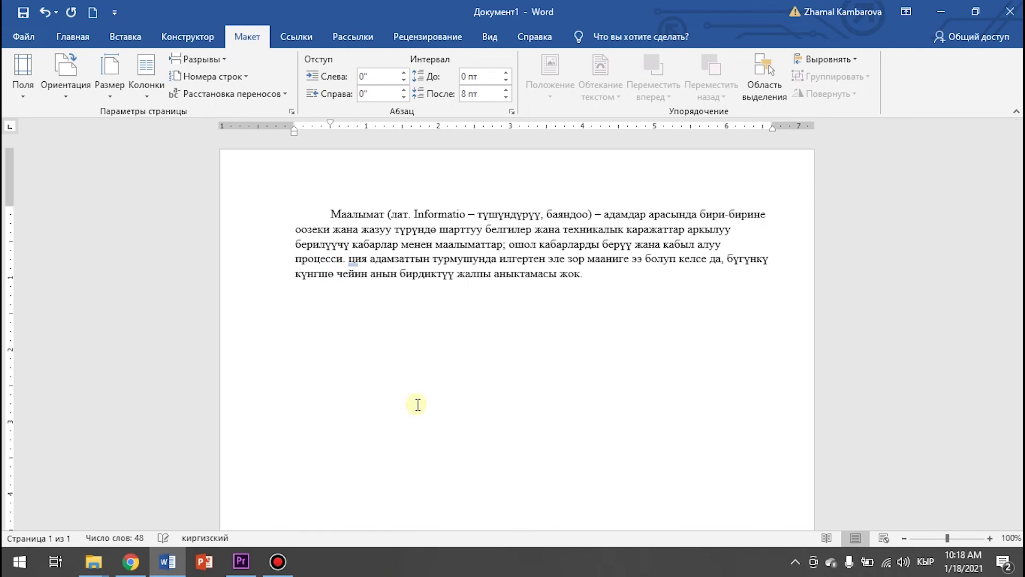
{"action": "key", "text": "ctrl+z"}
{"action": "key", "text": "ctrl+z"}
{"action": "key", "text": "ctrl+z"}
{"action": "key", "text": "ctrl+z"}
{"action": "key", "text": "ctrl+z"}
{"action": "key", "text": "ctrl+z"}
{"action": "key", "text": "ctrl+z"}
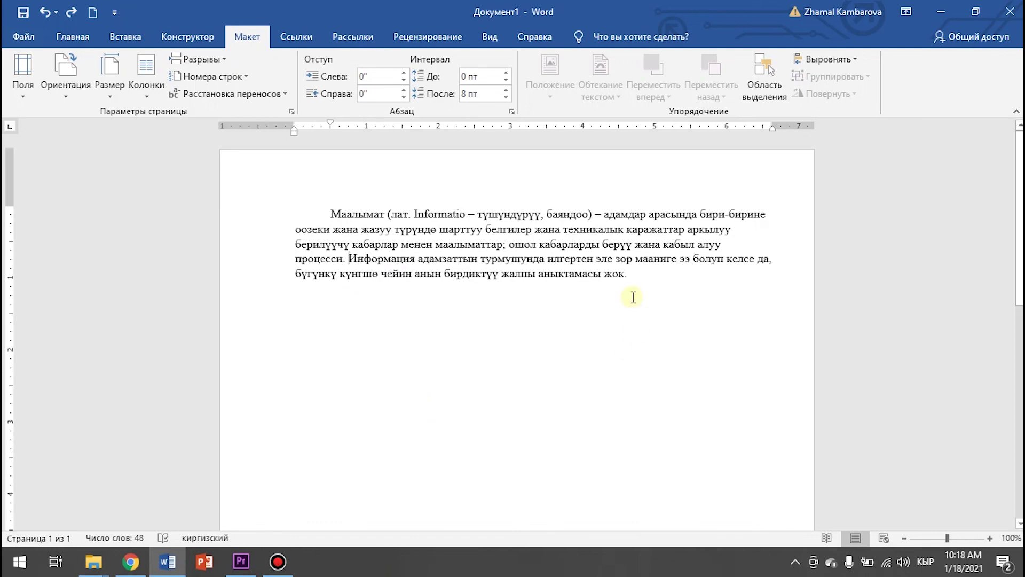
{"action": "left_click", "coordinate": [630, 275]}
Retype 'аныктамасы жок.' and add МААЛЫМАТ on the new line below
{"action": "key", "text": "BackSpace"}
{"action": "key", "text": "BackSpace"}
{"action": "key", "text": "BackSpace"}
{"action": "key", "text": "BackSpace"}
{"action": "key", "text": "BackSpace"}
{"action": "key", "text": "BackSpace"}
{"action": "key", "text": "BackSpace"}
{"action": "key", "text": "BackSpace"}
{"action": "key", "text": "BackSpace"}
{"action": "key", "text": "BackSpace"}
{"action": "key", "text": "BackSpace"}
{"action": "type", "text": "амасы жок"}
{"action": "type", "text": "."}
{"action": "left_click", "coordinate": [975, 12]}
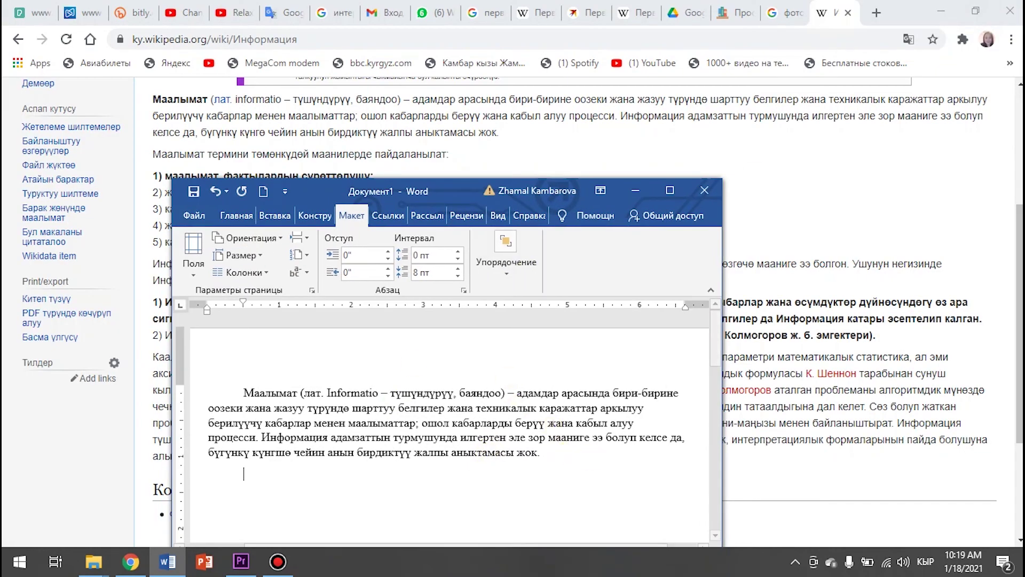
{"action": "type", "text": "МААЛЫМАТ"}
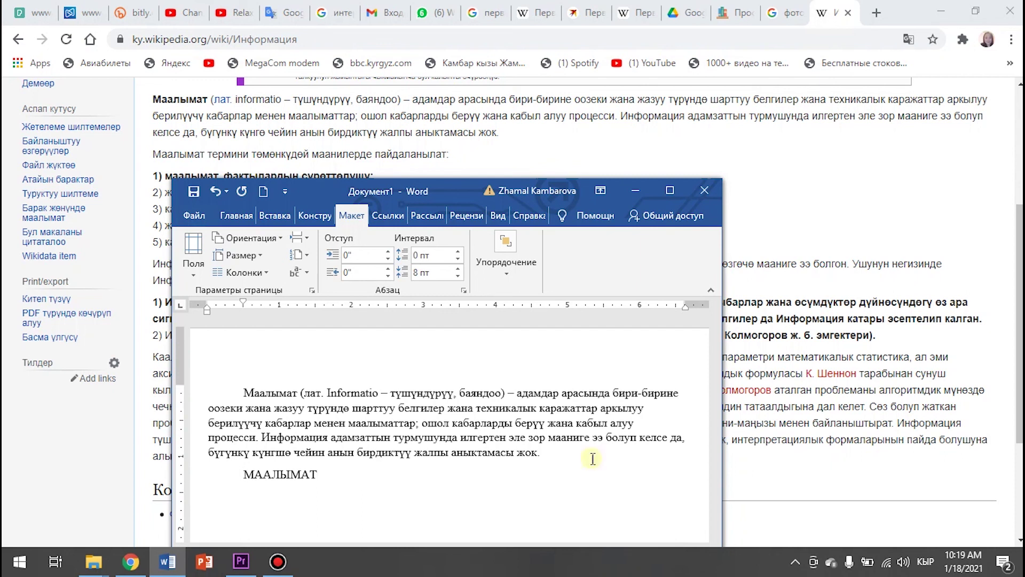
{"action": "left_click", "coordinate": [669, 190]}
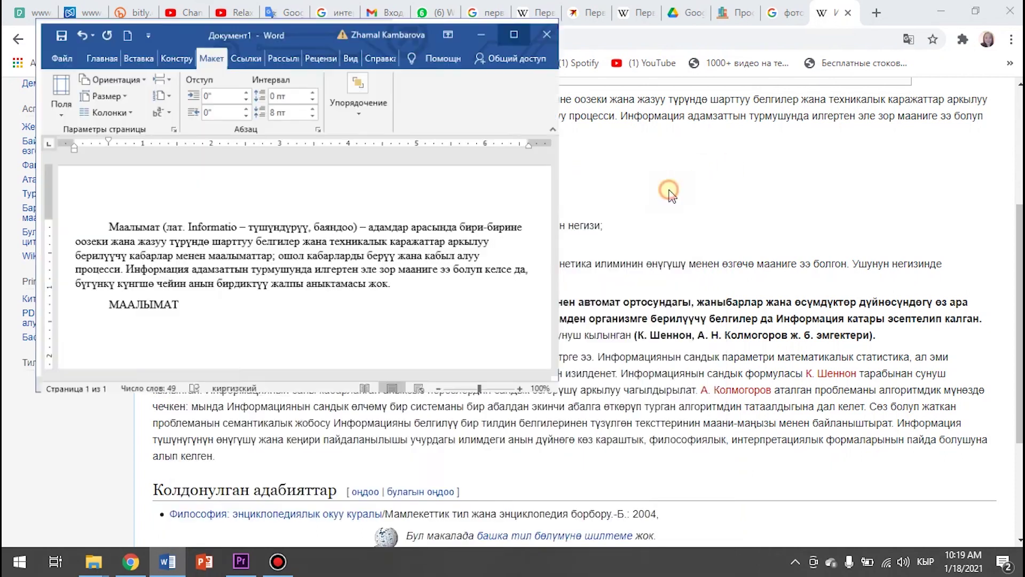